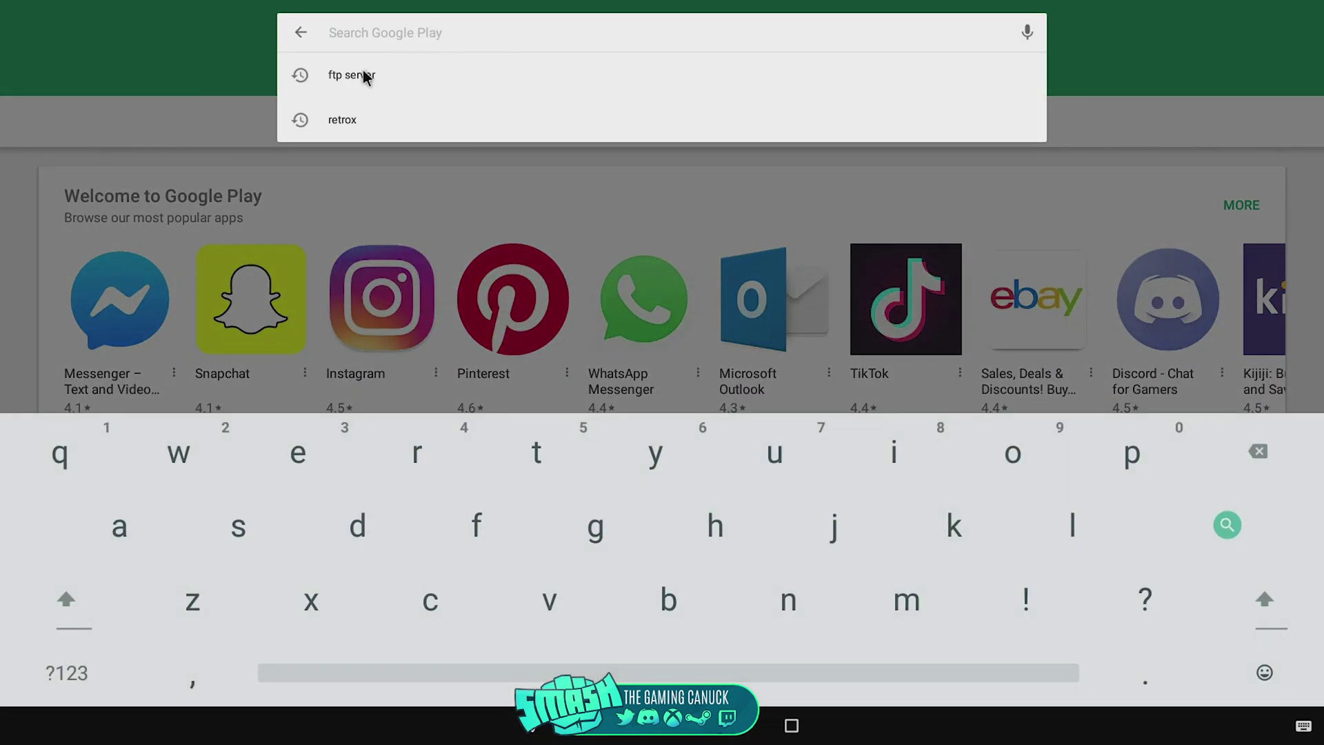
Step: Confirm The Olive Tree's Ftp Server is installed in the Play Store, then close the store
left_click(363, 76)
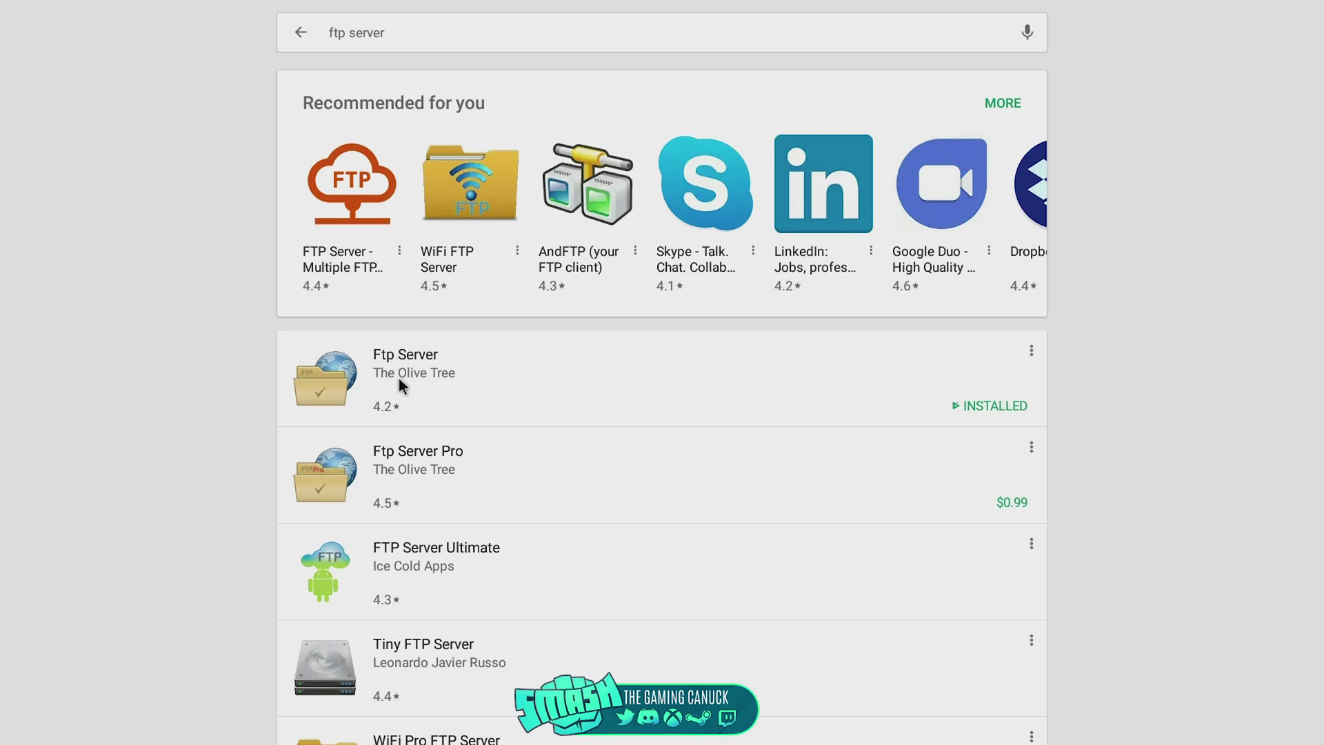
scroll(662, 414, "down", 8)
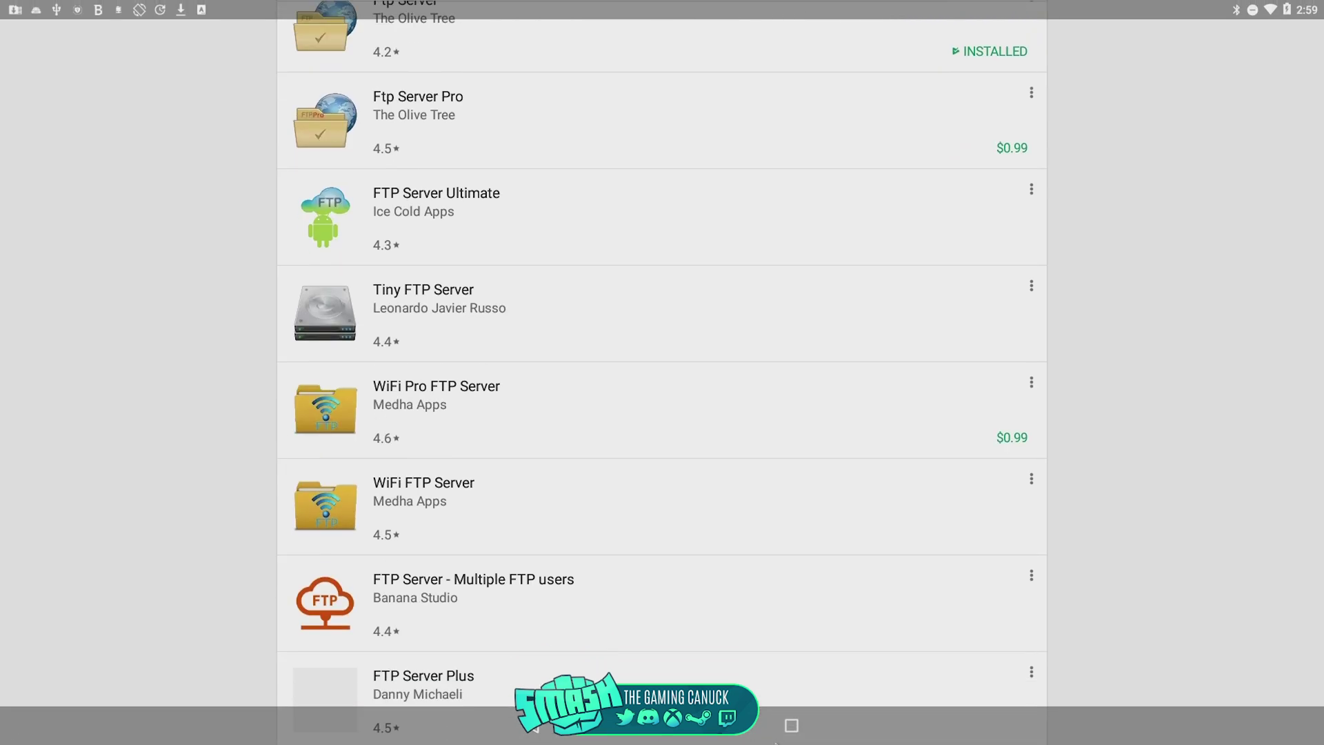
key("alt+Tab")
left_click_drag(482, 590, 799, 539)
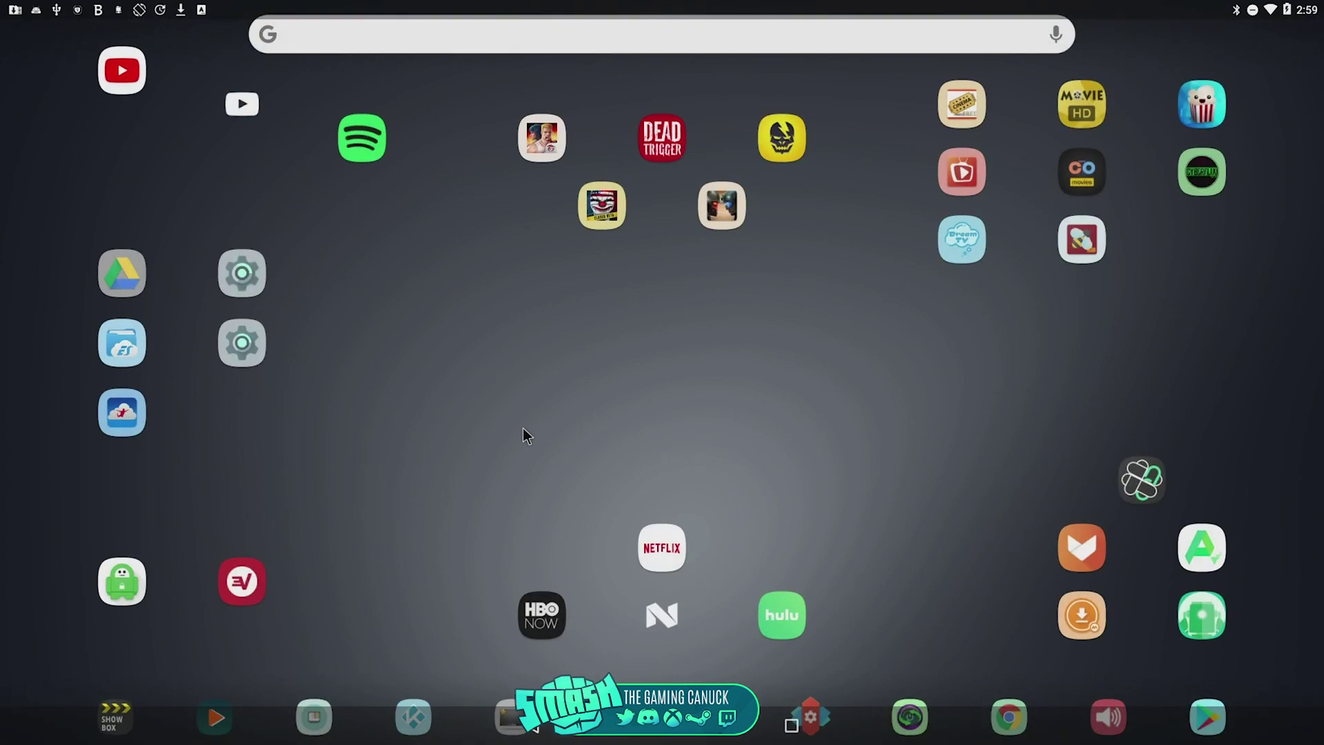
Step: Launch the Ftp server app from the app drawer
left_click(666, 618)
scroll(692, 569, "down", 10)
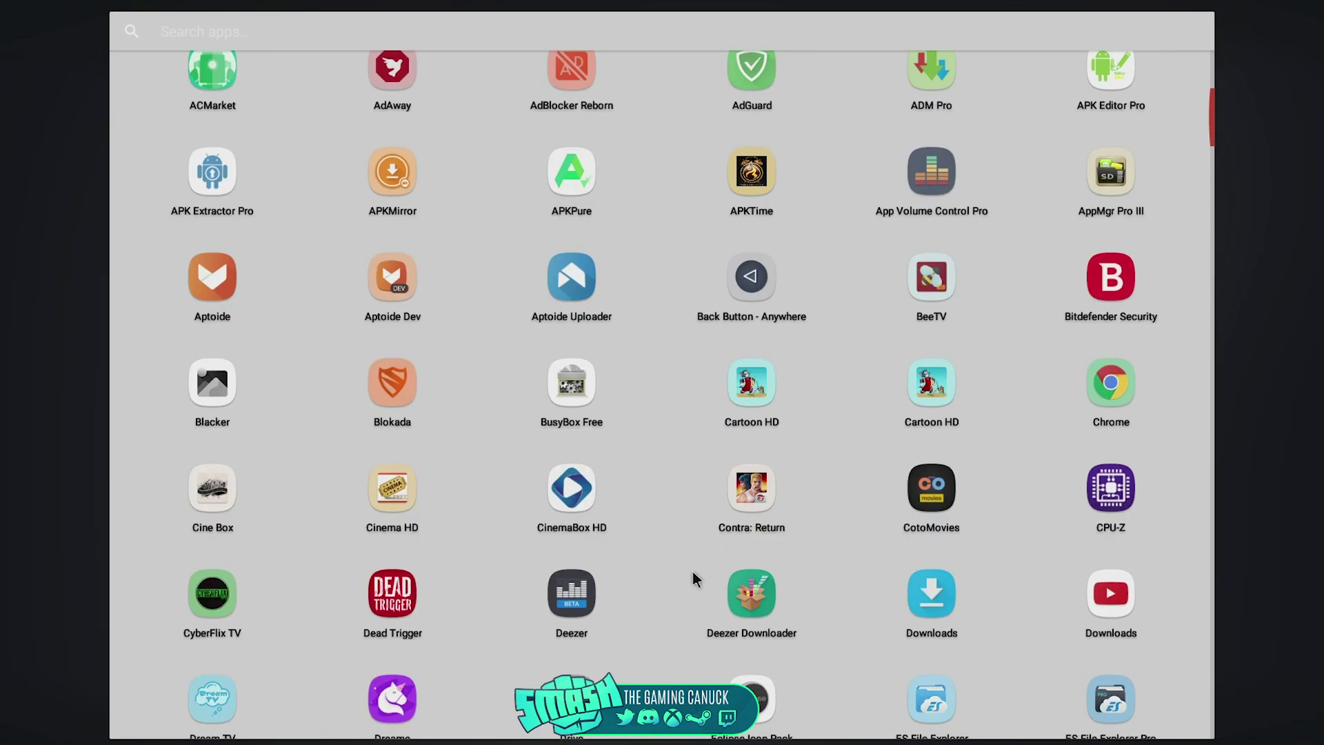
left_click(926, 181)
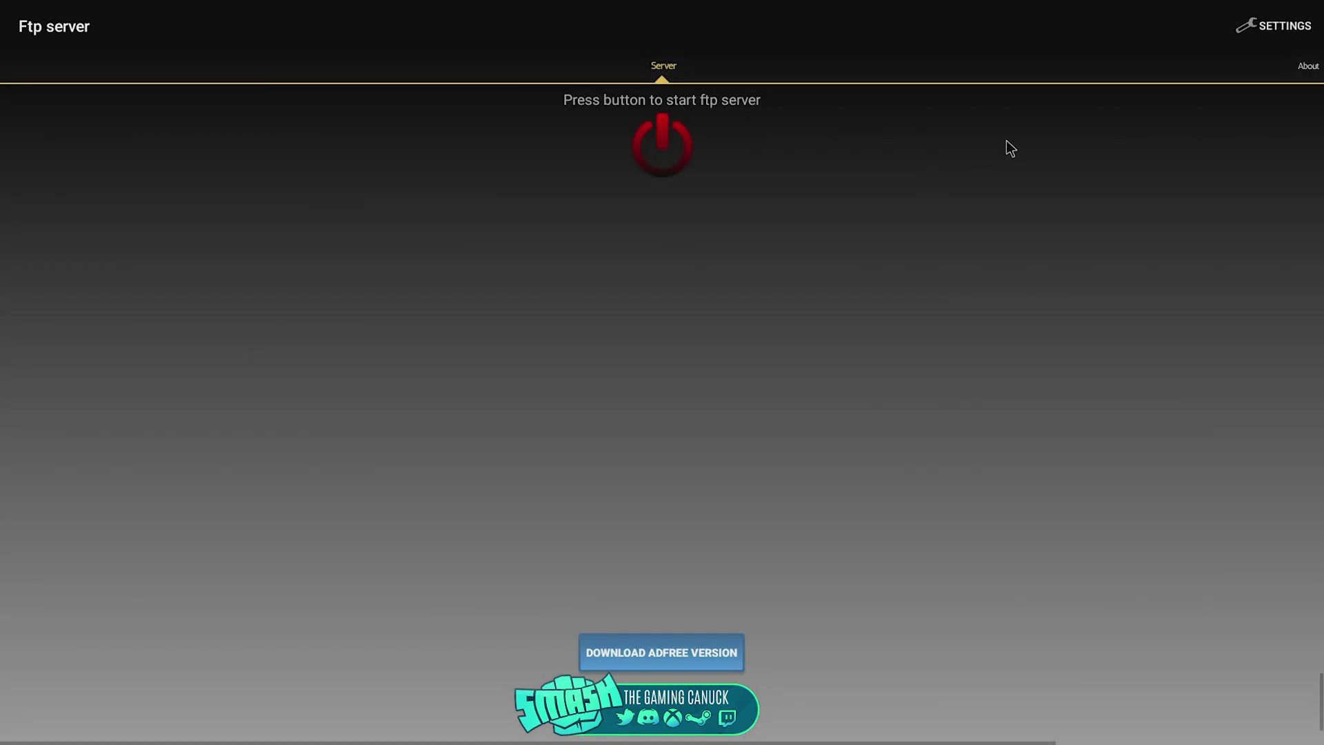
Step: In the server settings, keep the network interface on WIFI and go to Home directory
left_click(1246, 28)
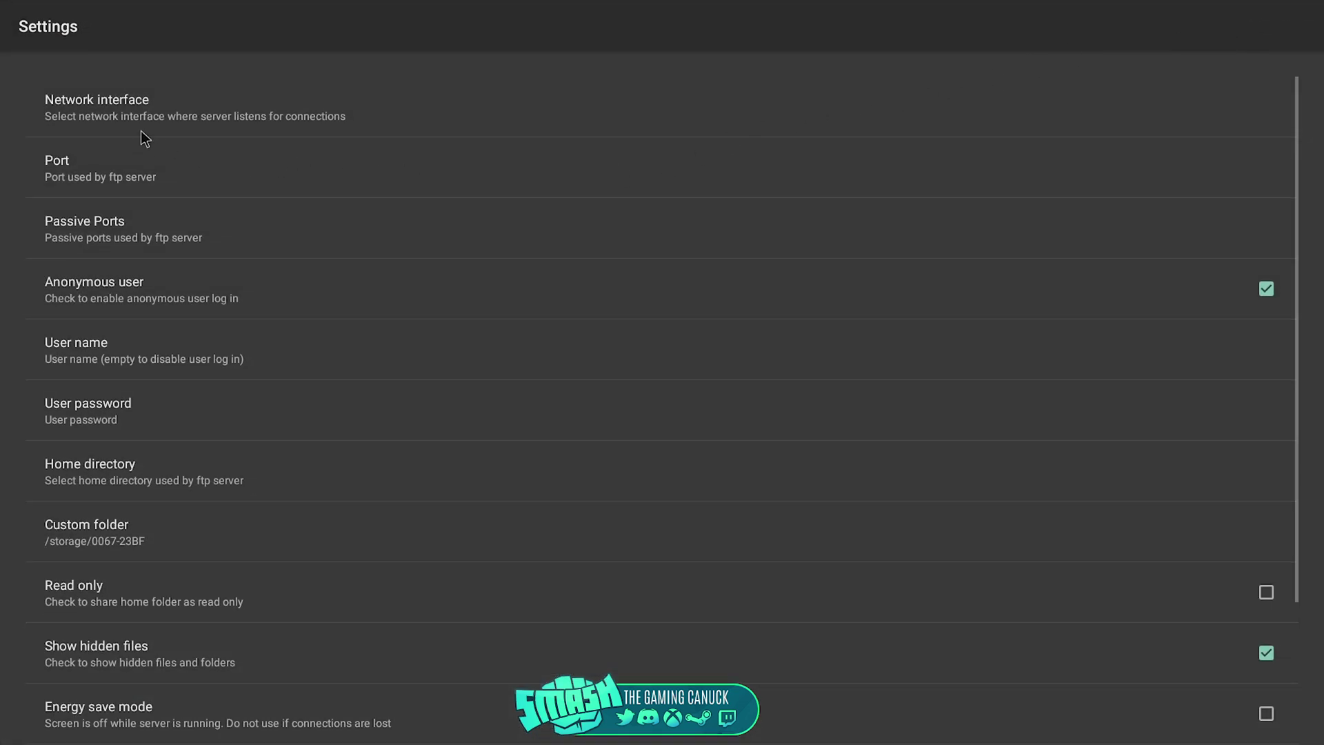
left_click(142, 131)
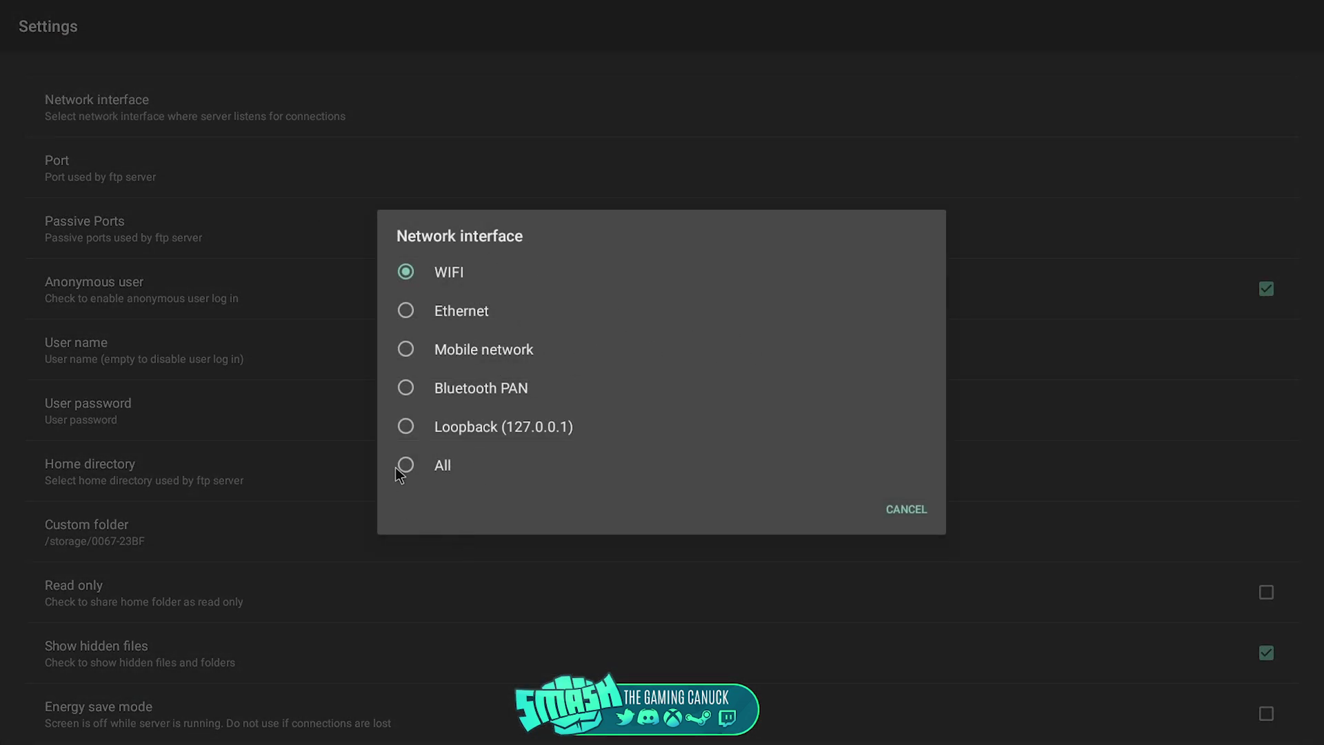
left_click(903, 510)
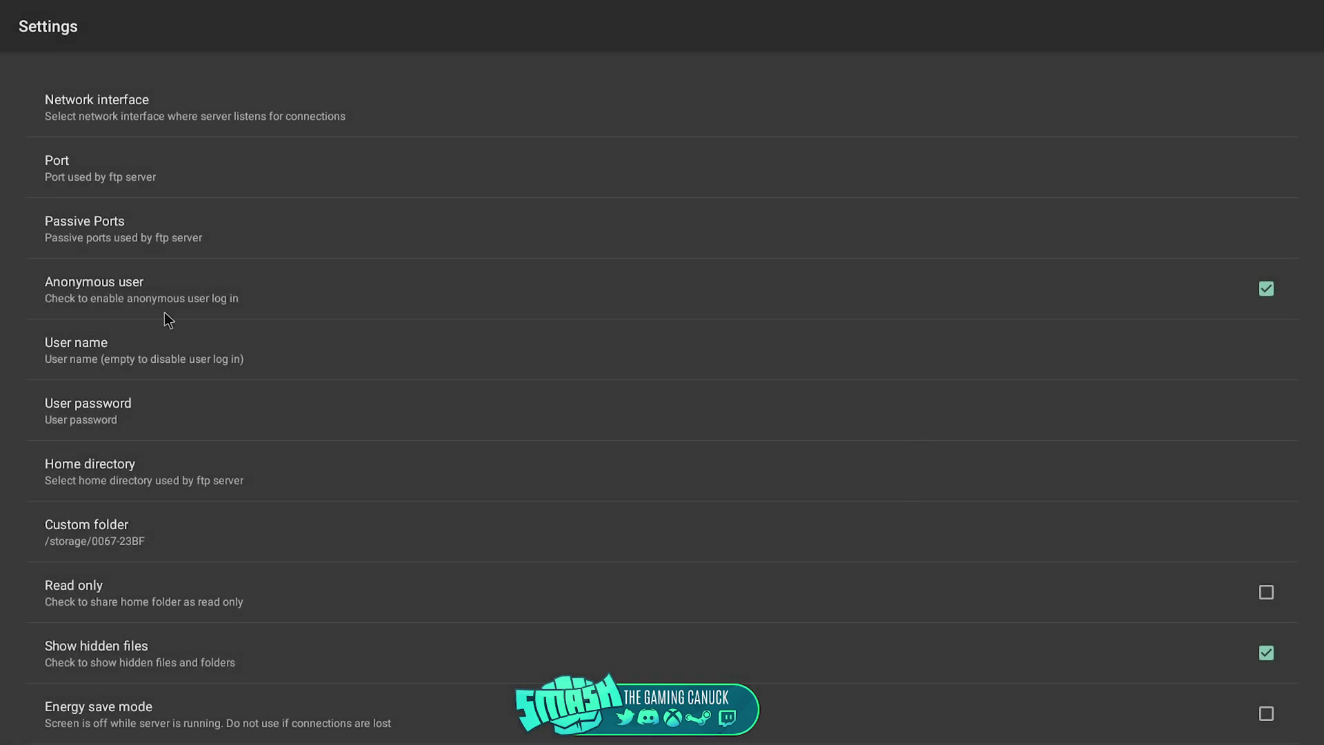
scroll(345, 506, "down", 3)
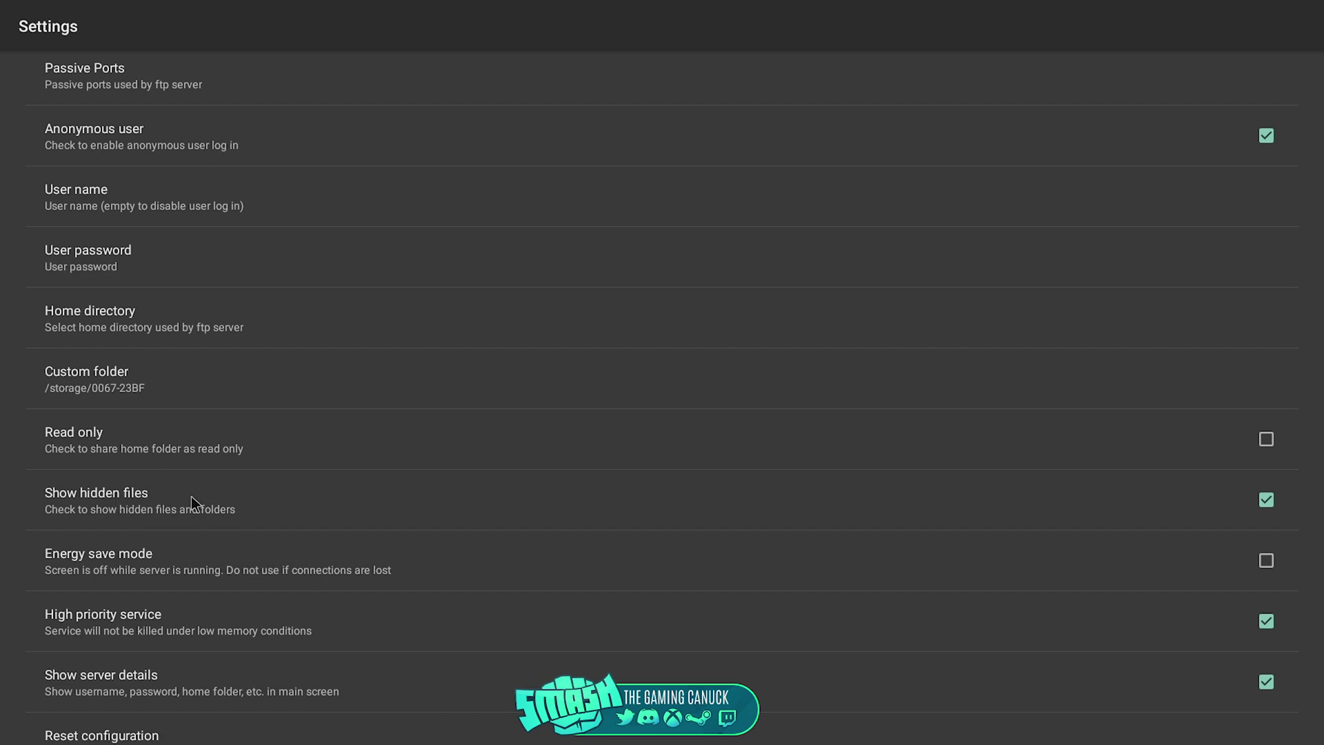
left_click(64, 321)
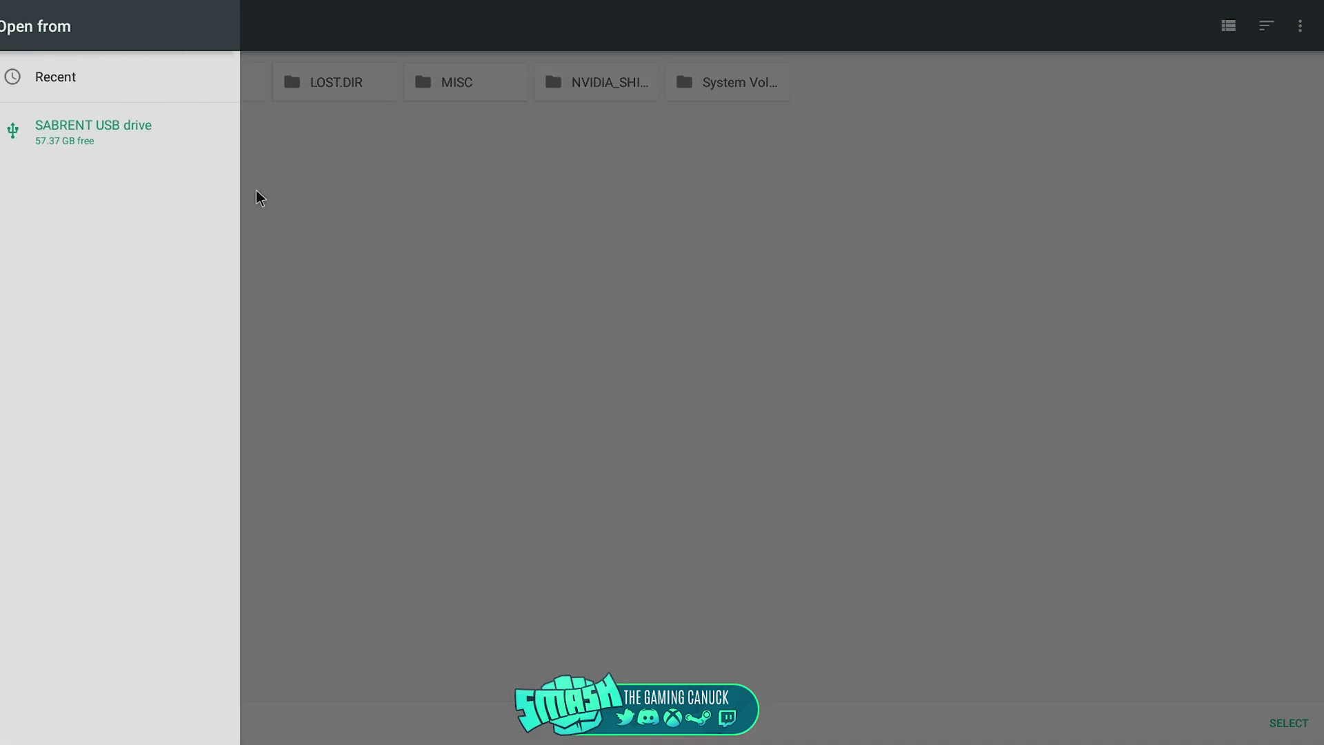
Step: Select the SABRENT USB drive (/storage/0067-23BF) as home directory and start the server
left_click(121, 130)
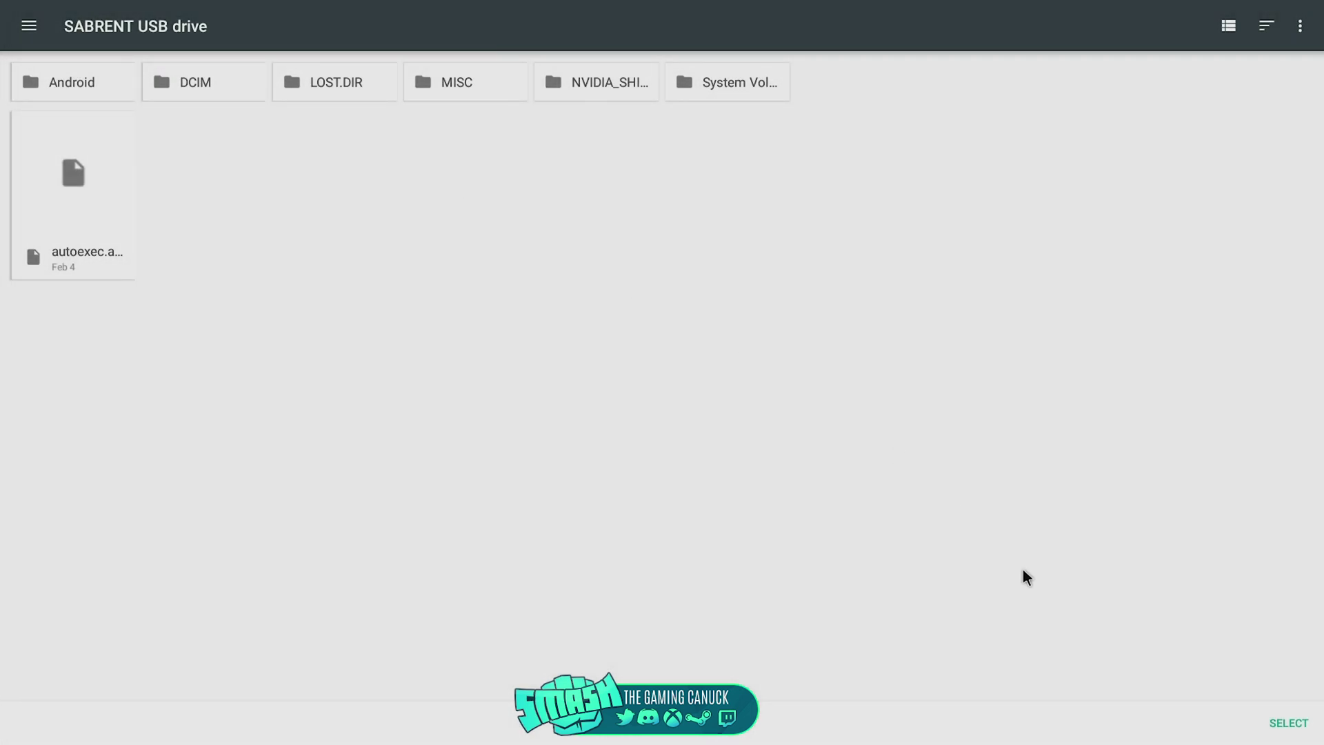
left_click(1286, 722)
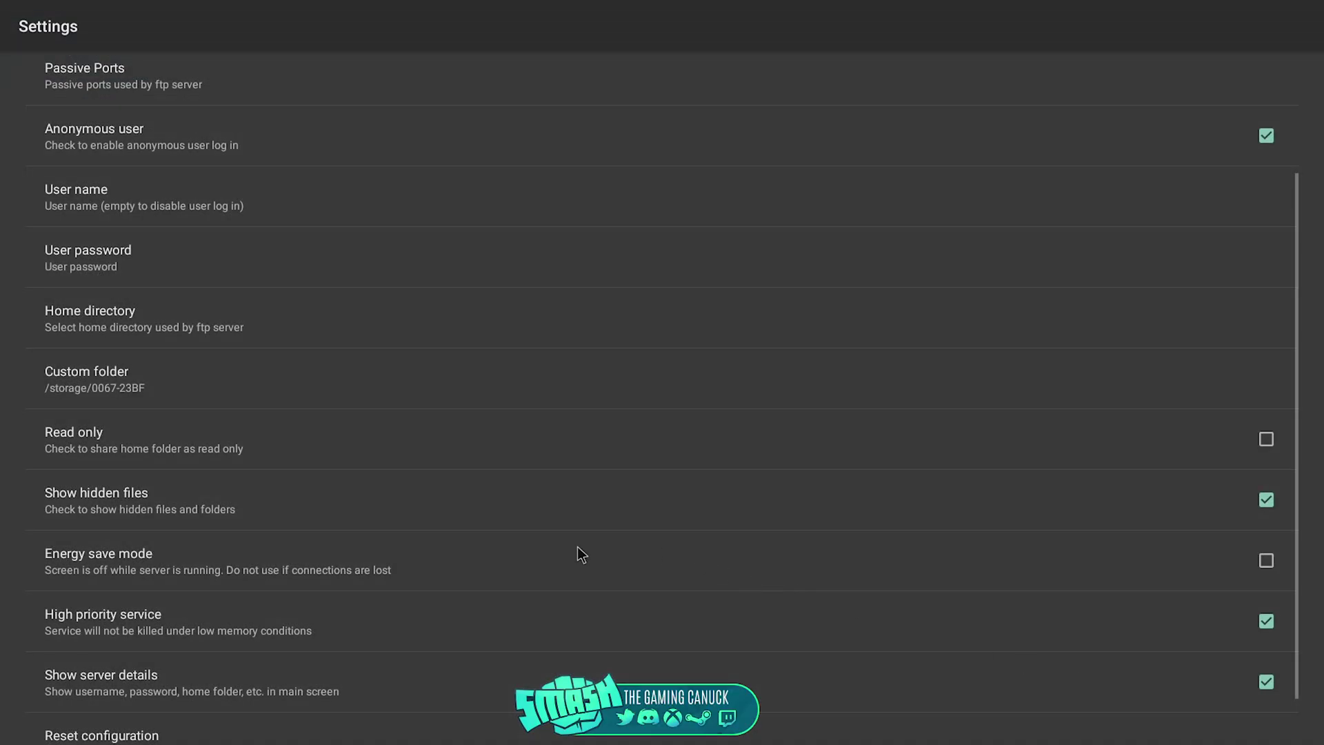
left_click(534, 726)
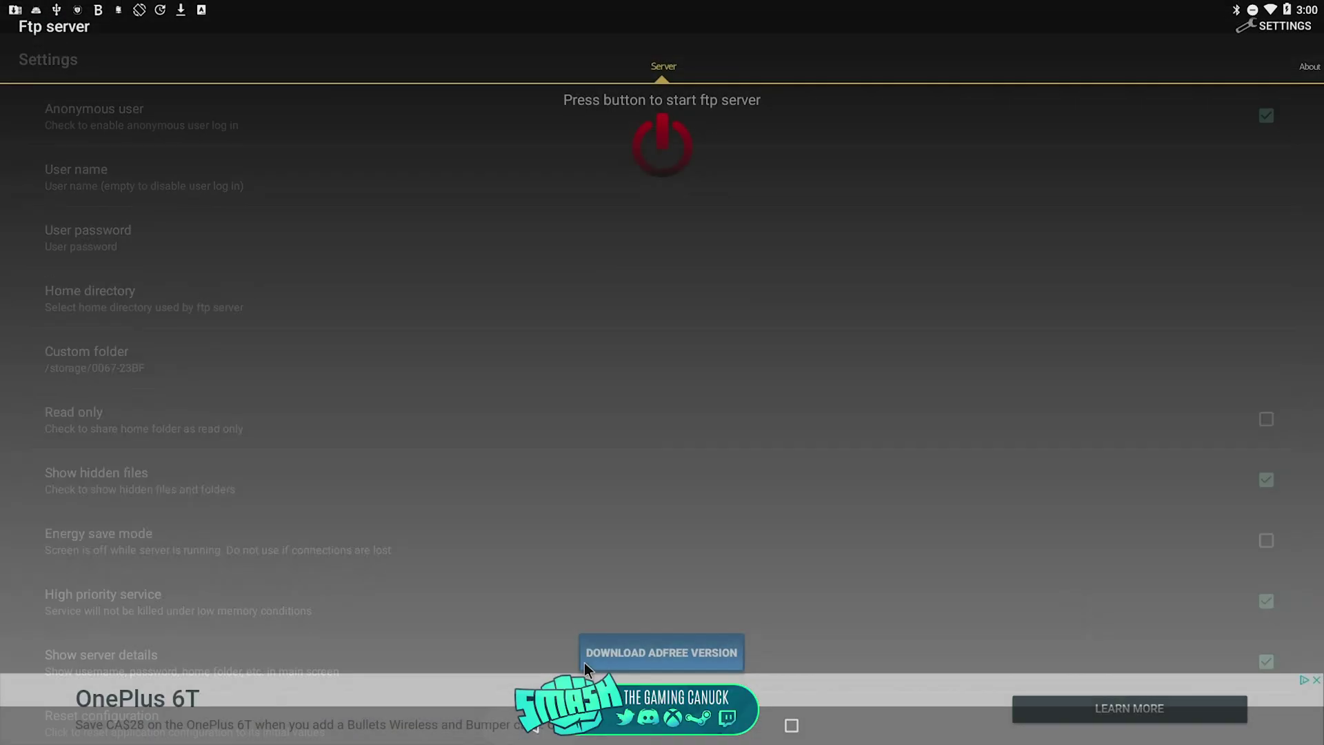
left_click(655, 142)
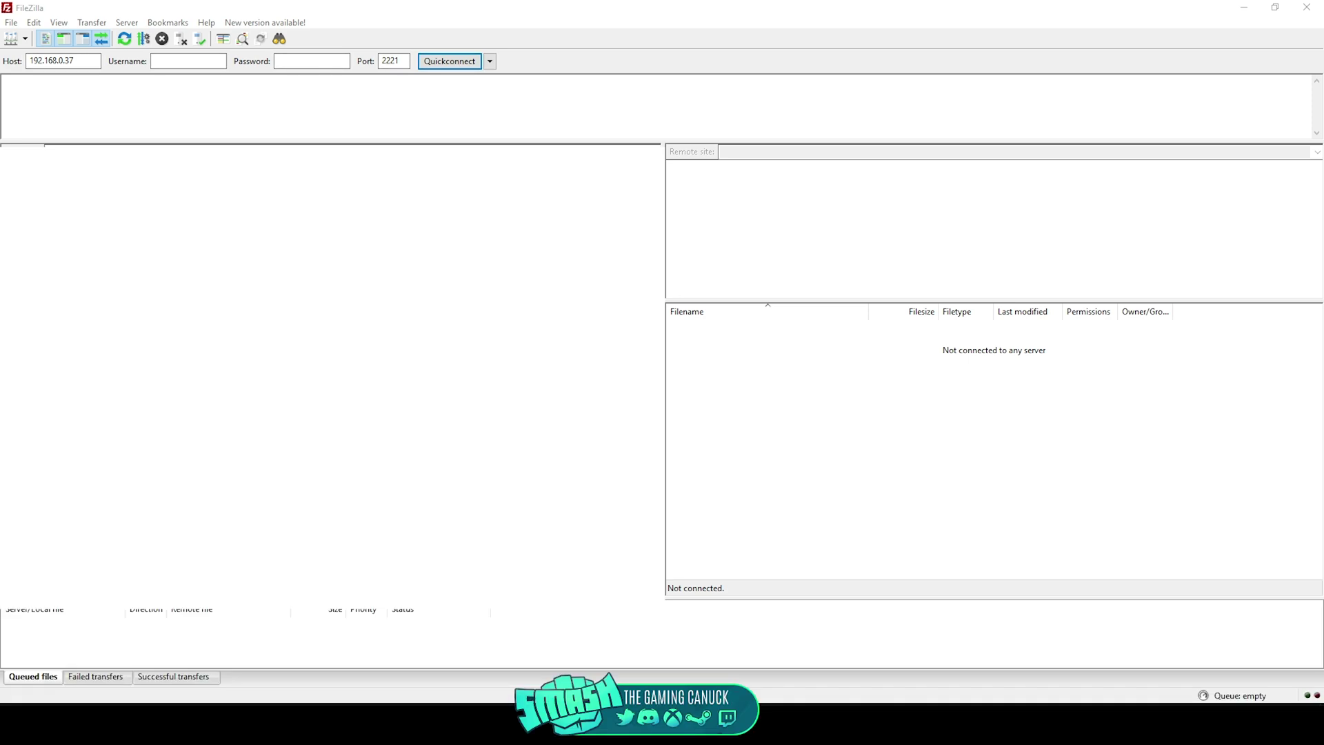
Step: Quickconnect FileZilla to 192.168.0.37 port 2221 and open the /DCIM/100MEDIA folder
key("Return")
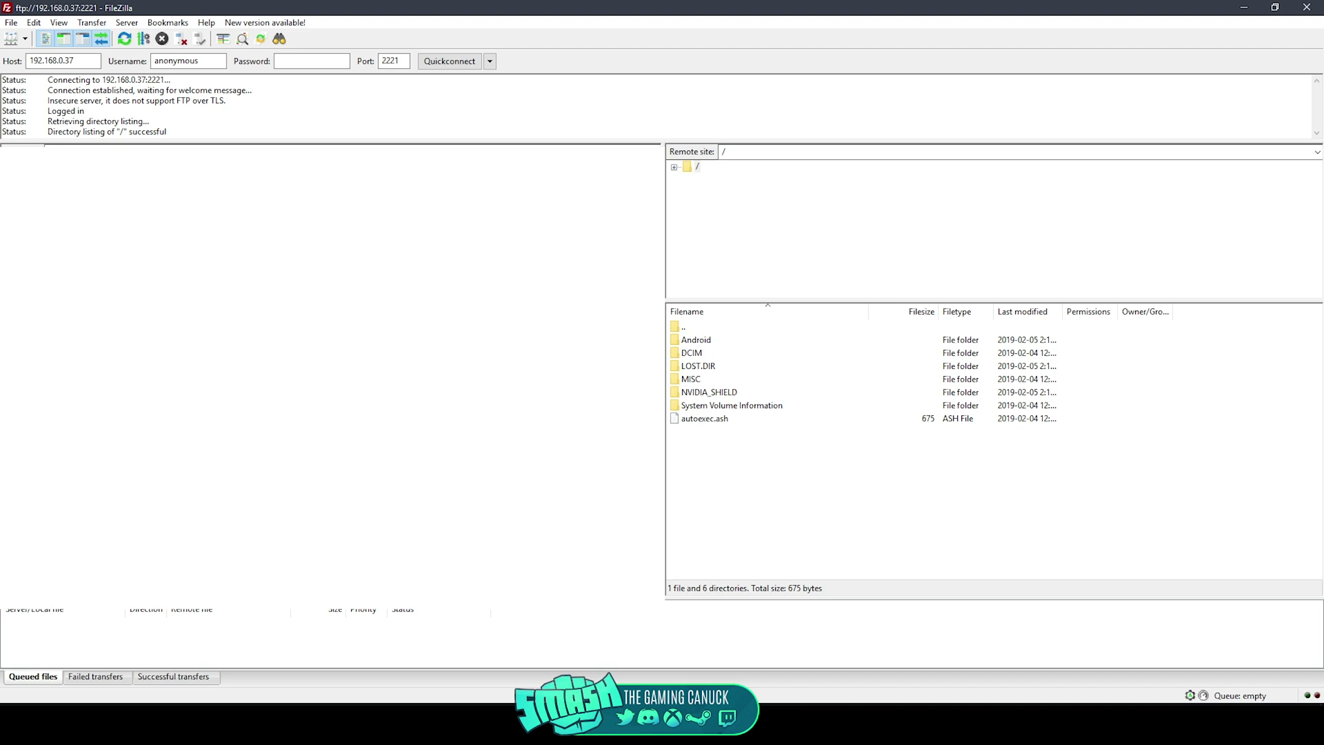
double_click(691, 353)
double_click(699, 339)
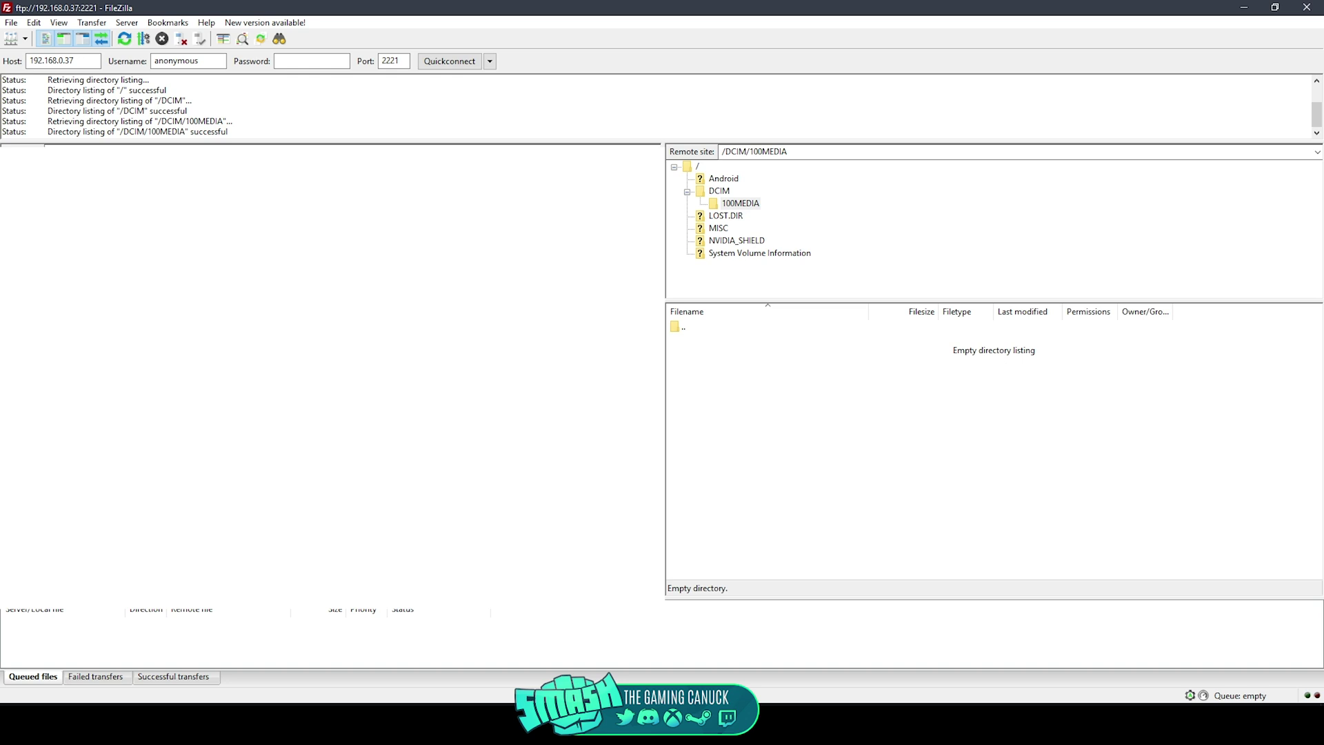
Step: Create a new empty file named test.txt in /DCIM/100MEDIA
right_click(731, 430)
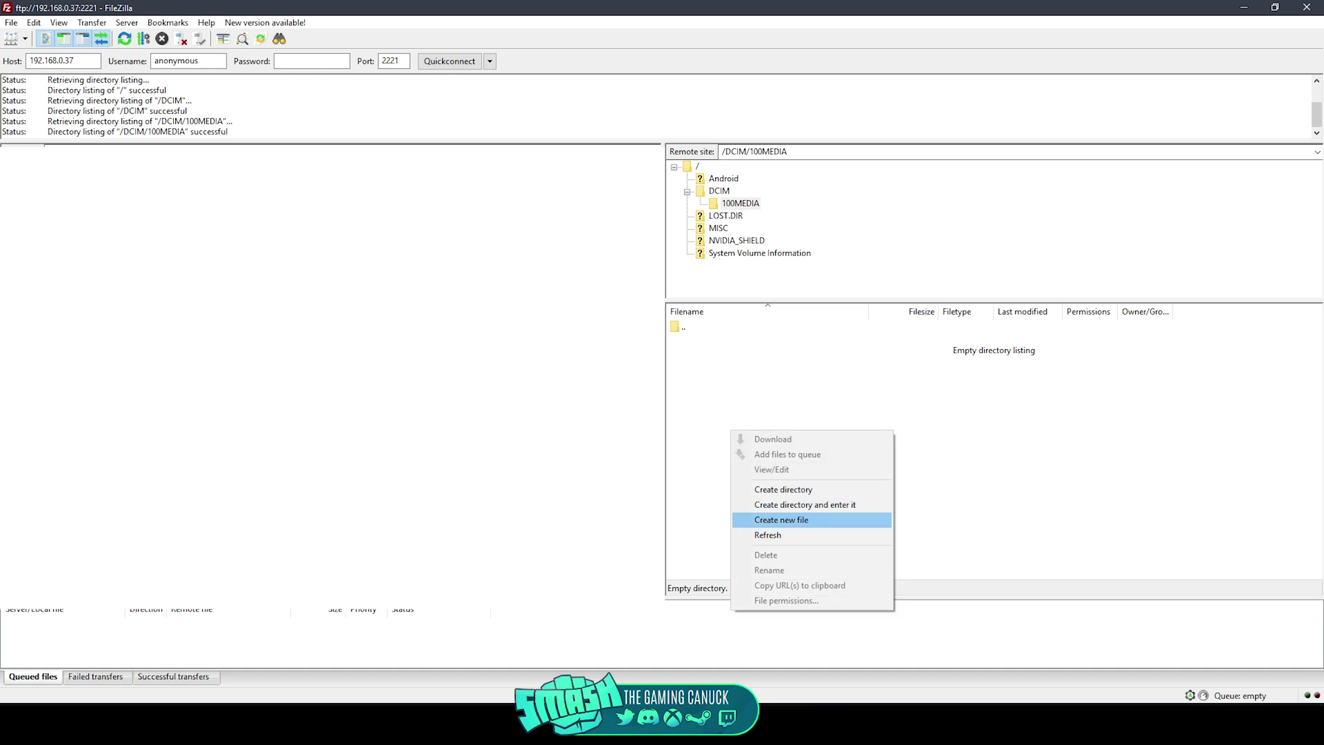
left_click(781, 519)
type("t")
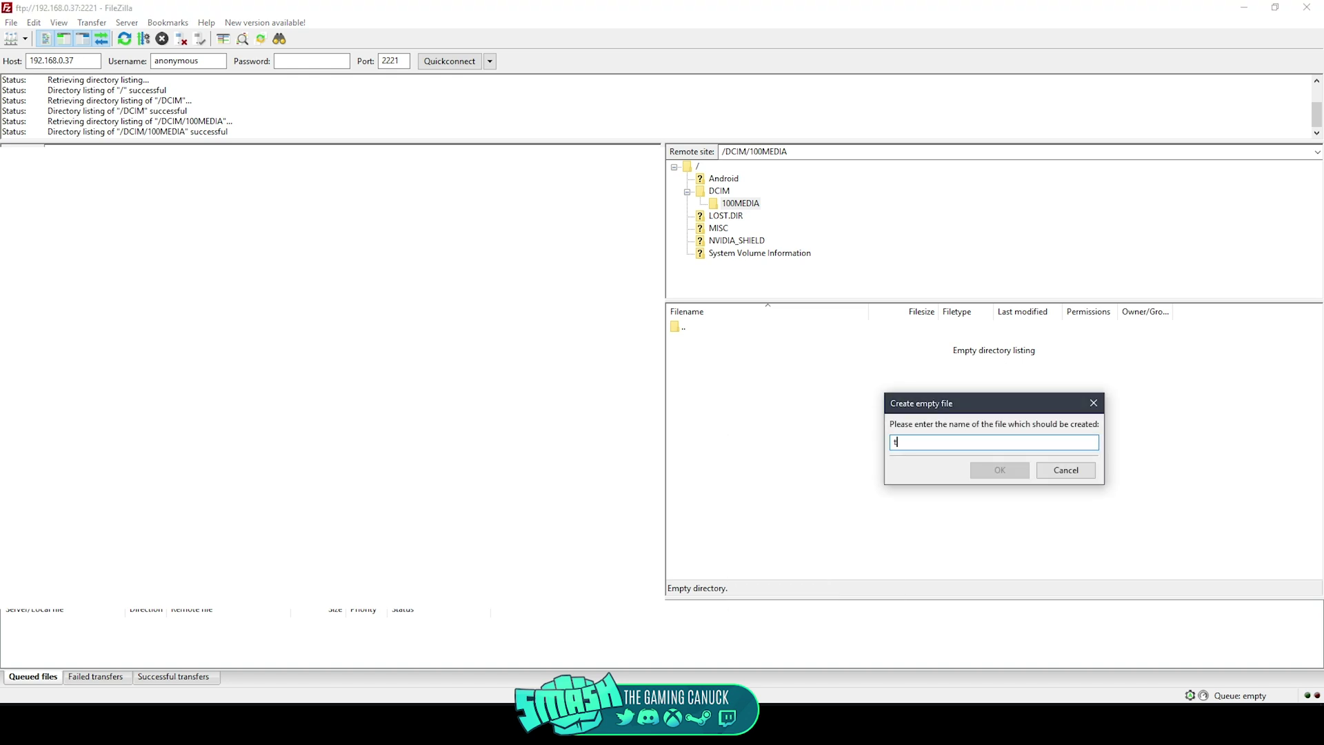
type("est.txt")
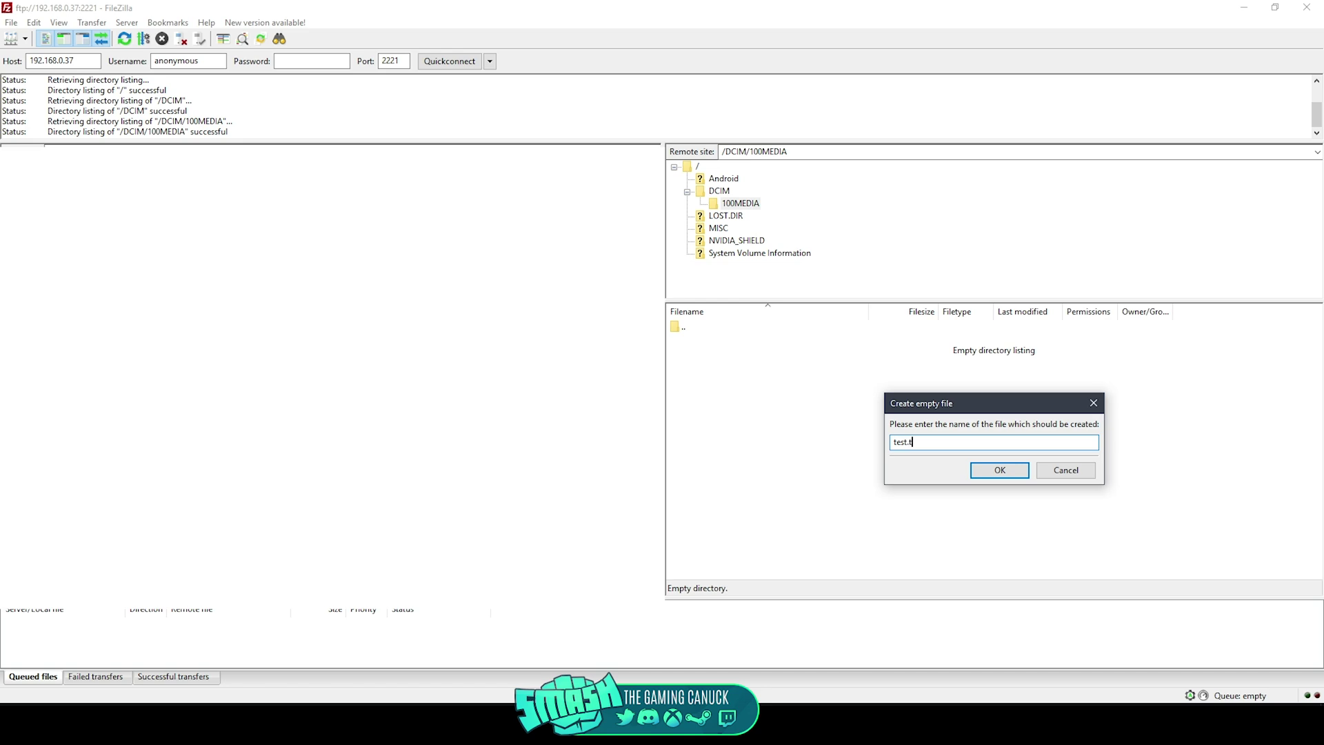
key("Return")
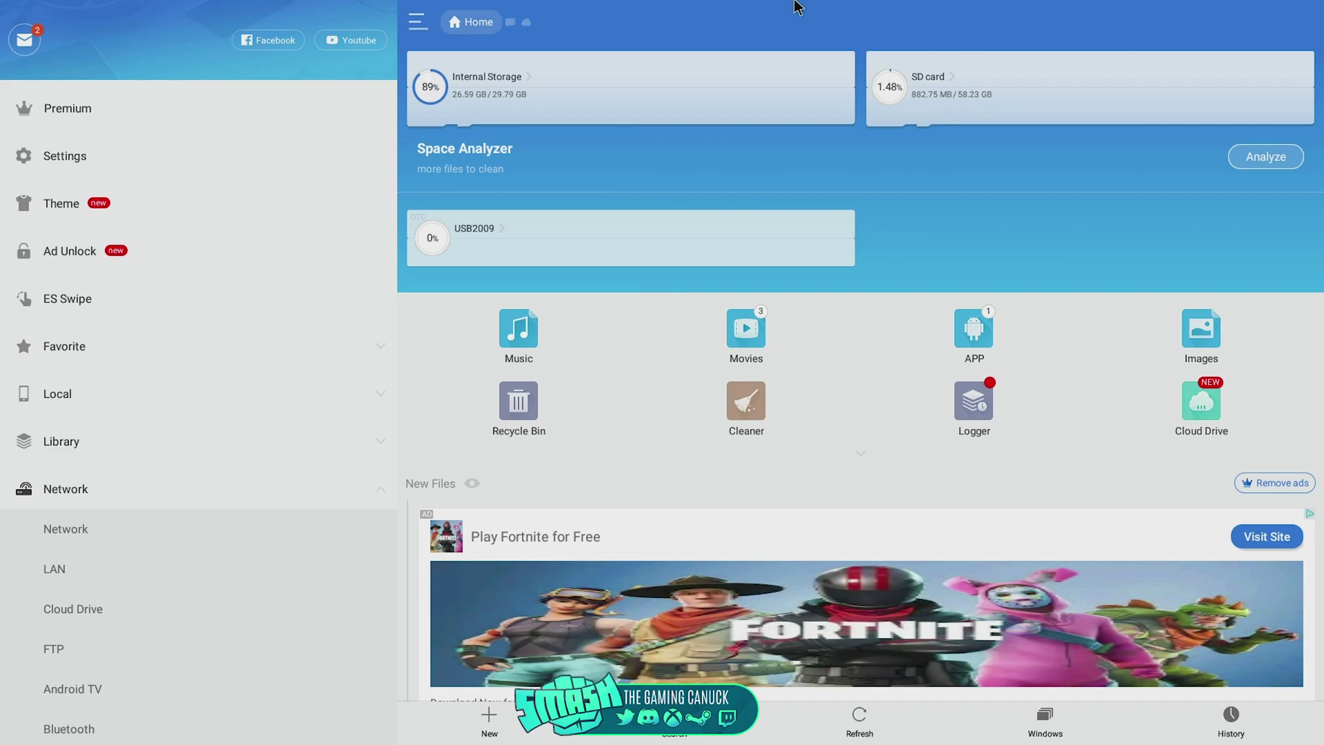
Step: In ES File Explorer, open the USB drive's DCIM/100MEDIA folder to find test.txt (0.00 B)
left_click(962, 89)
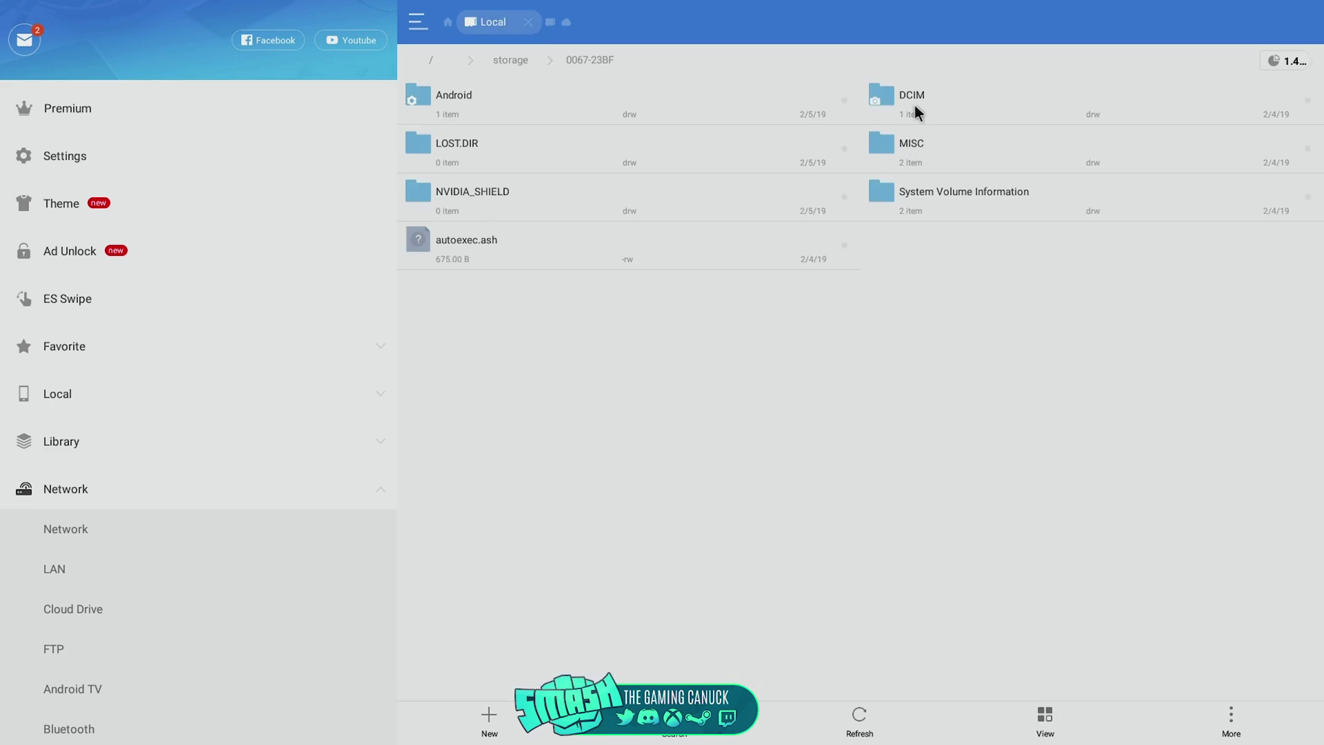
left_click(482, 65)
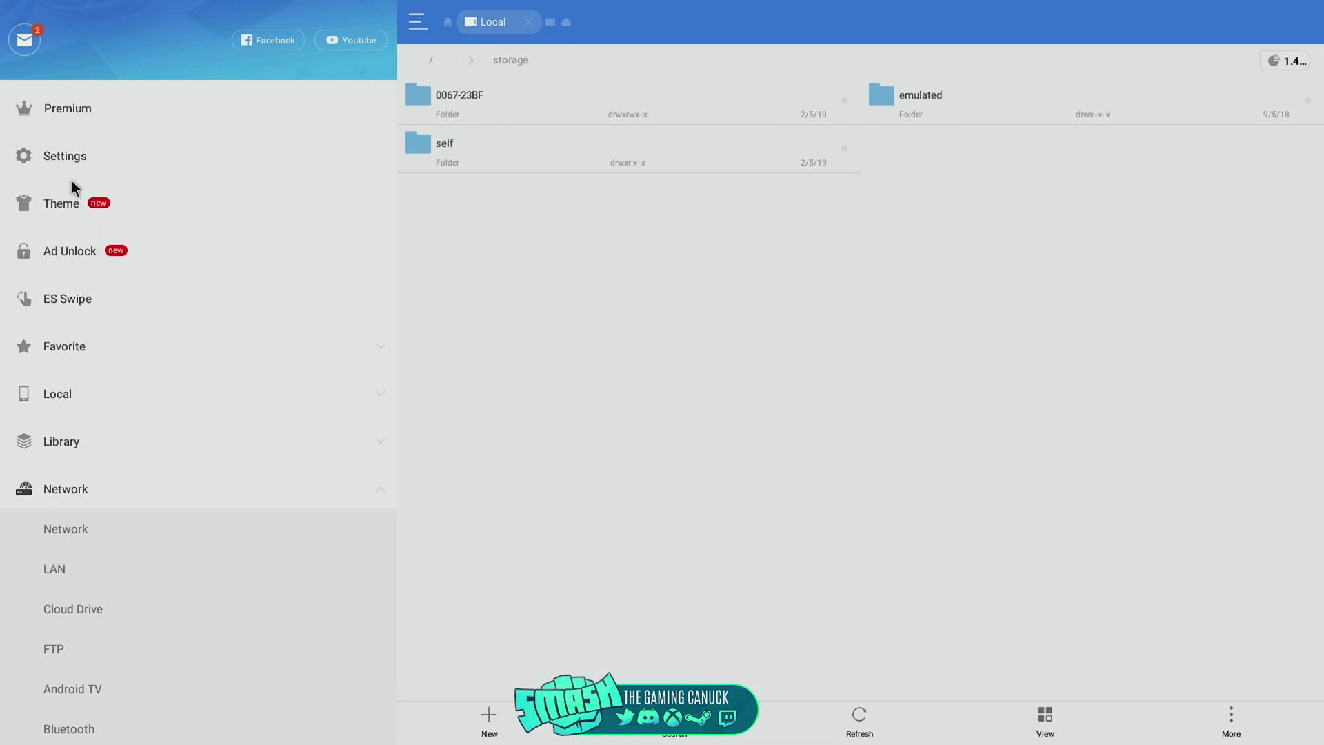
left_click(72, 394)
left_click(75, 433)
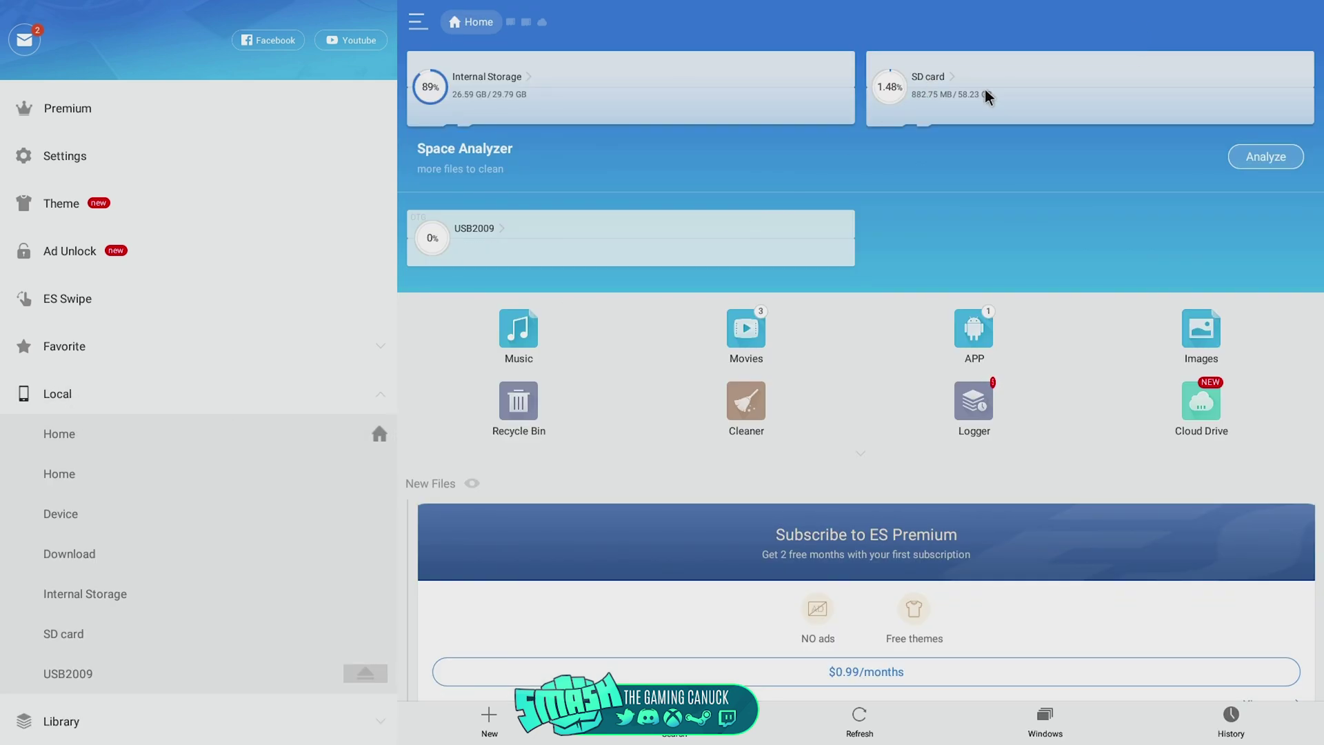
left_click(985, 92)
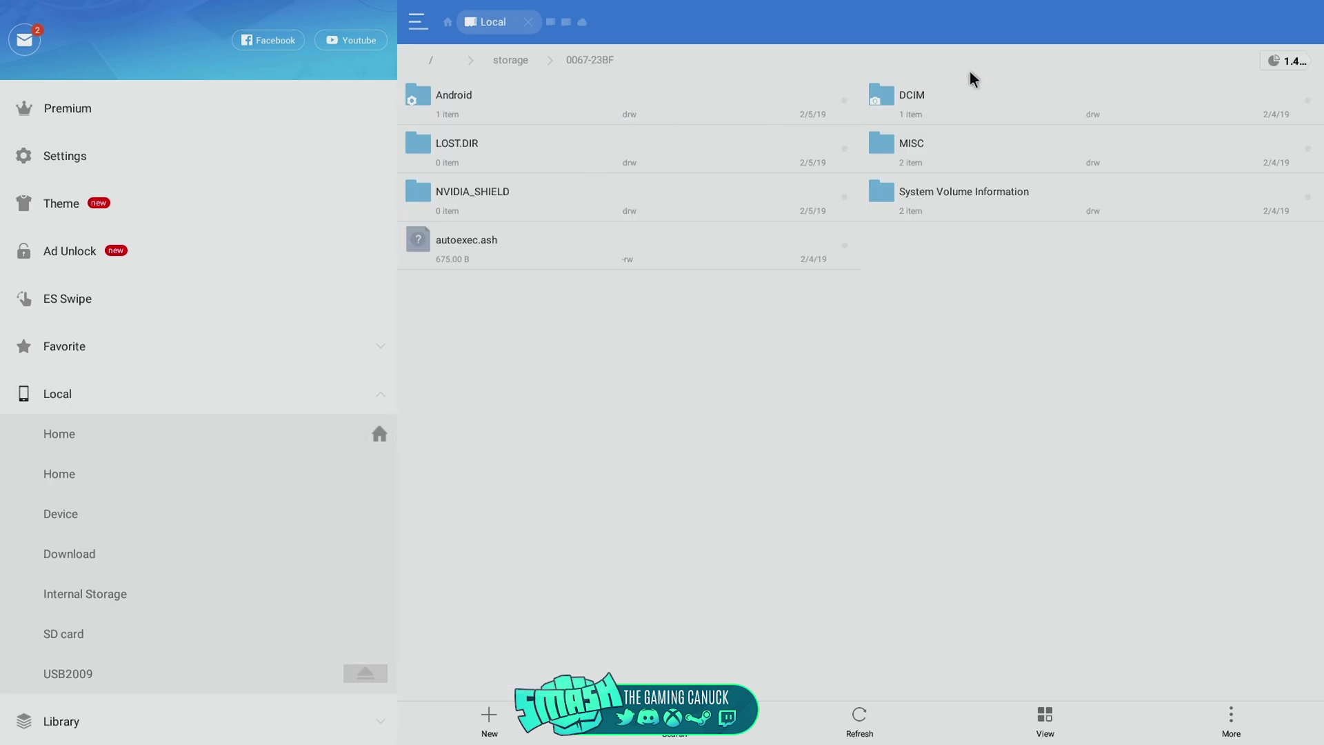
left_click(932, 107)
left_click(581, 107)
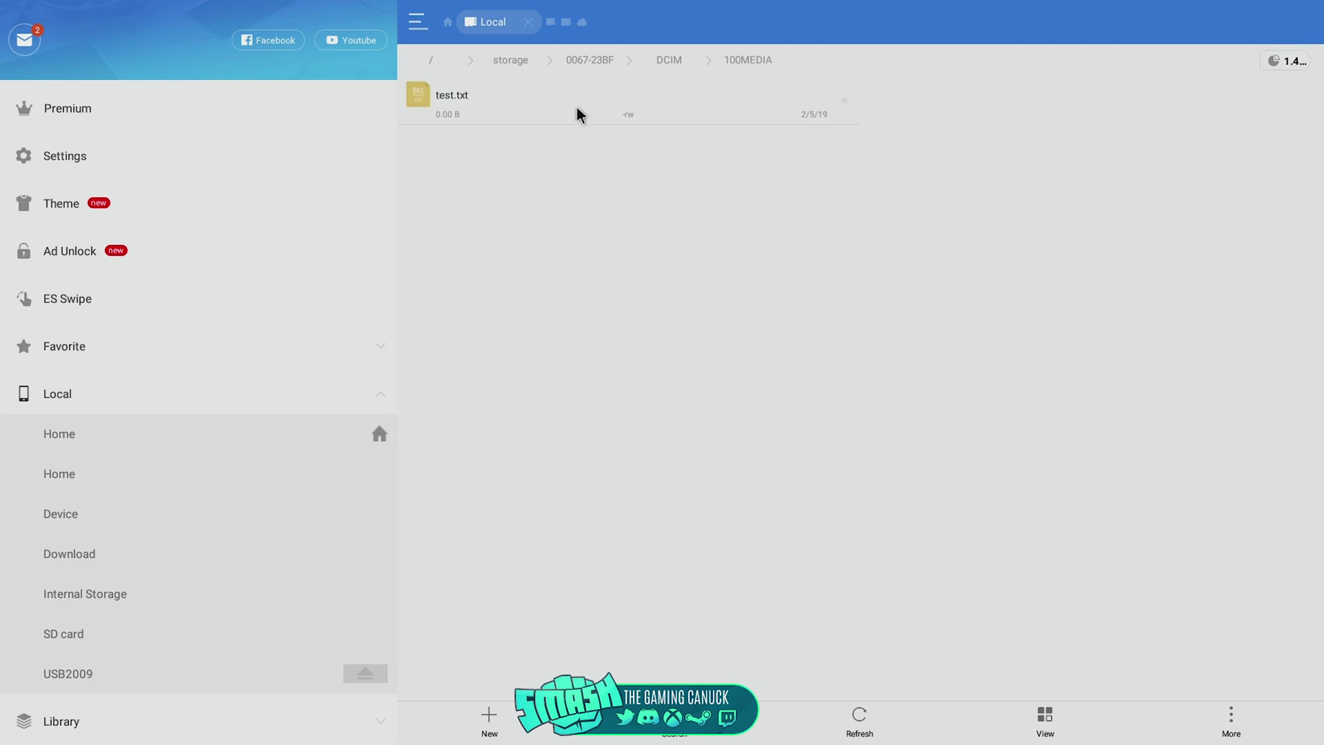